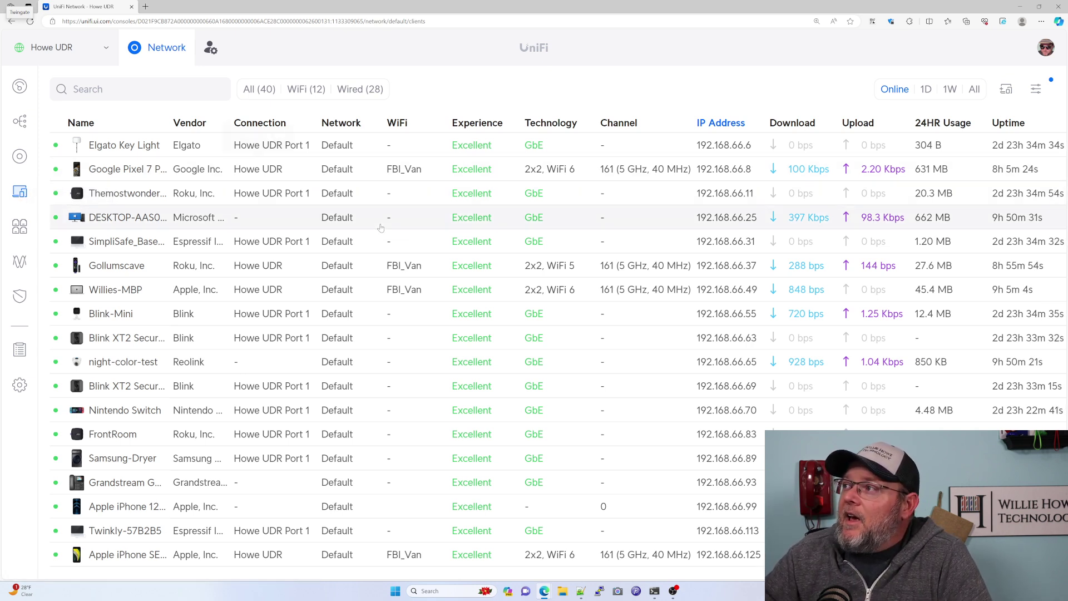
Filter the clients list to devices with a Fixed IP Address via Display Options.
click(1035, 92)
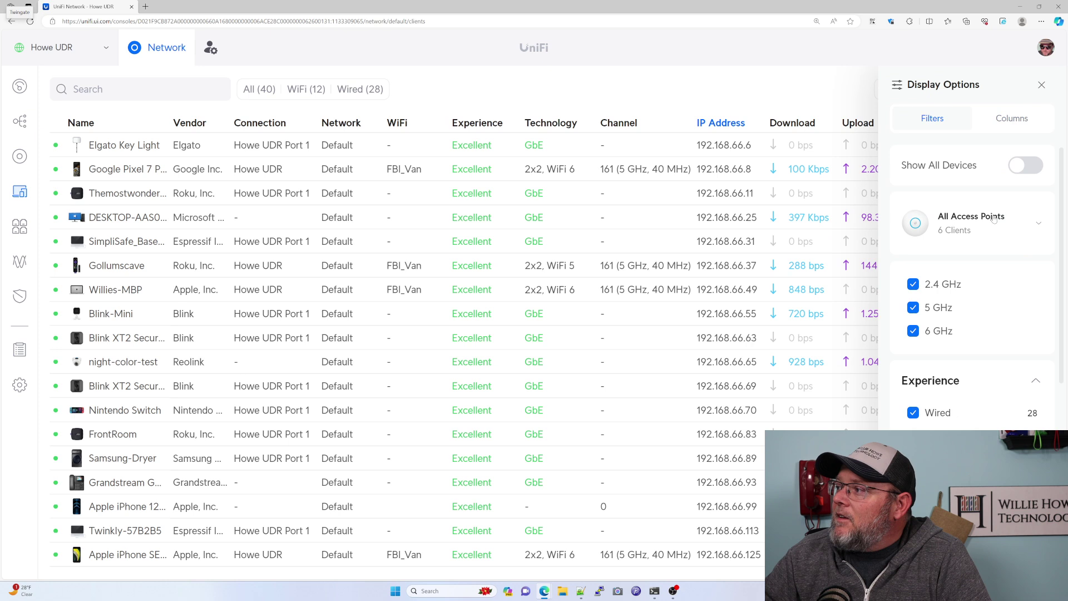
scroll(985, 251, down, 1)
scroll(972, 318, down, 1)
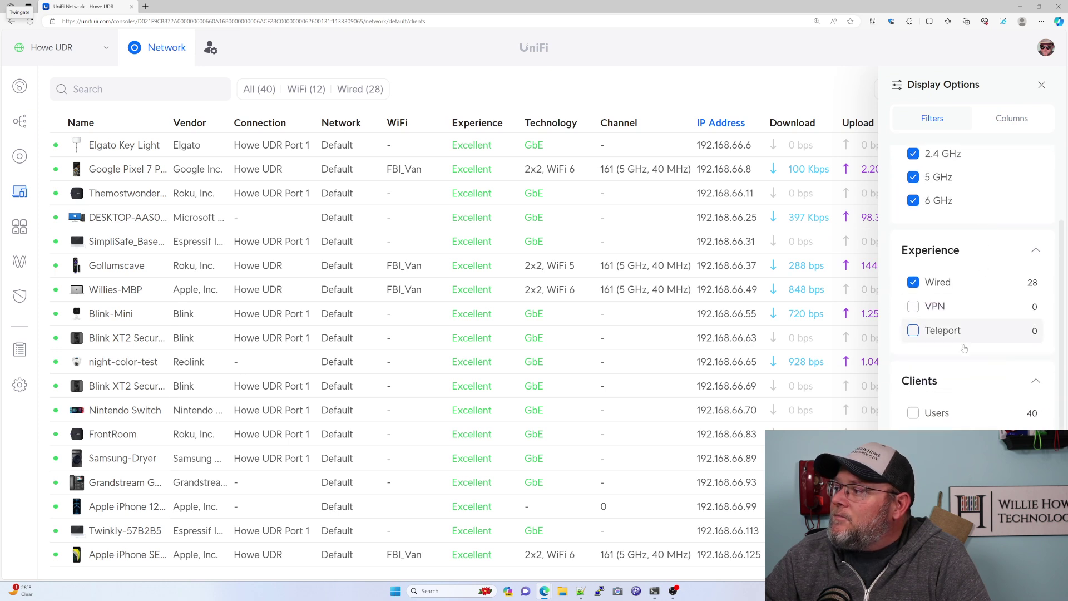
scroll(964, 349, down, 1)
scroll(961, 352, down, 2)
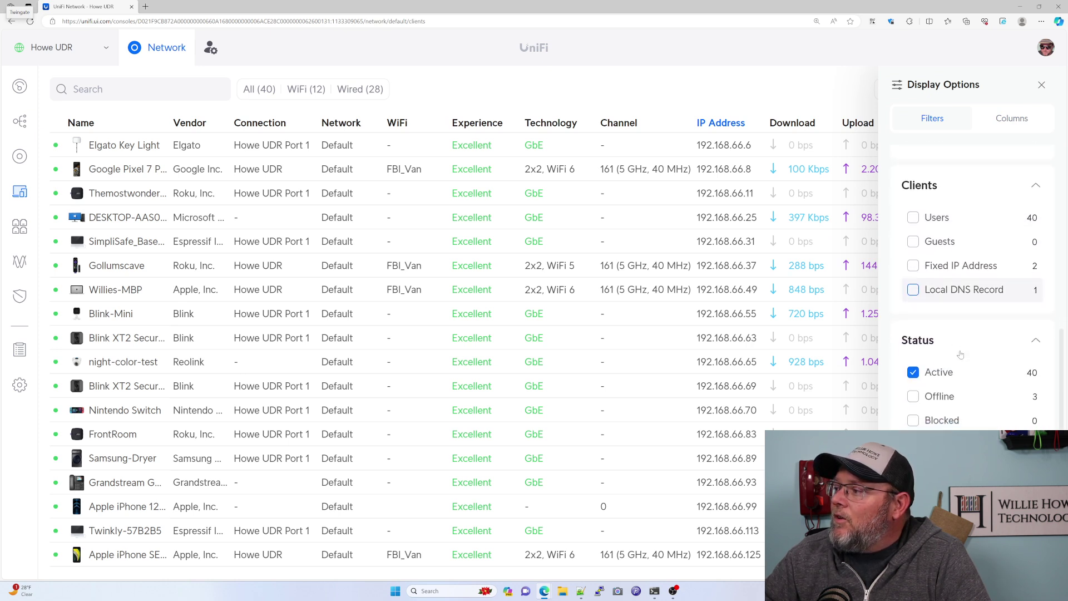
scroll(961, 355, down, 1)
scroll(960, 416, up, 1)
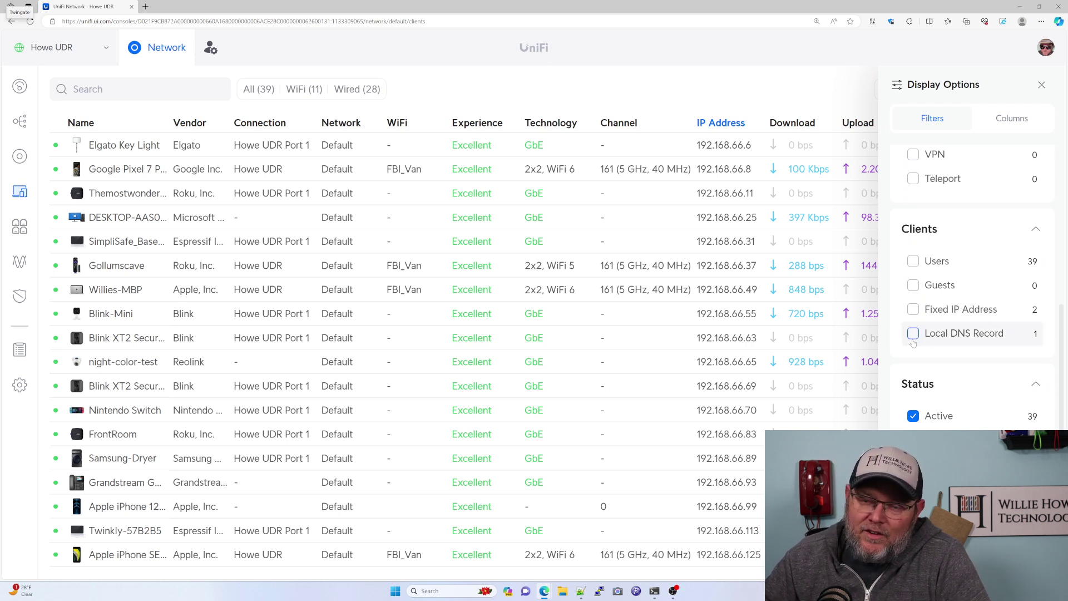
scroll(913, 339, down, 1)
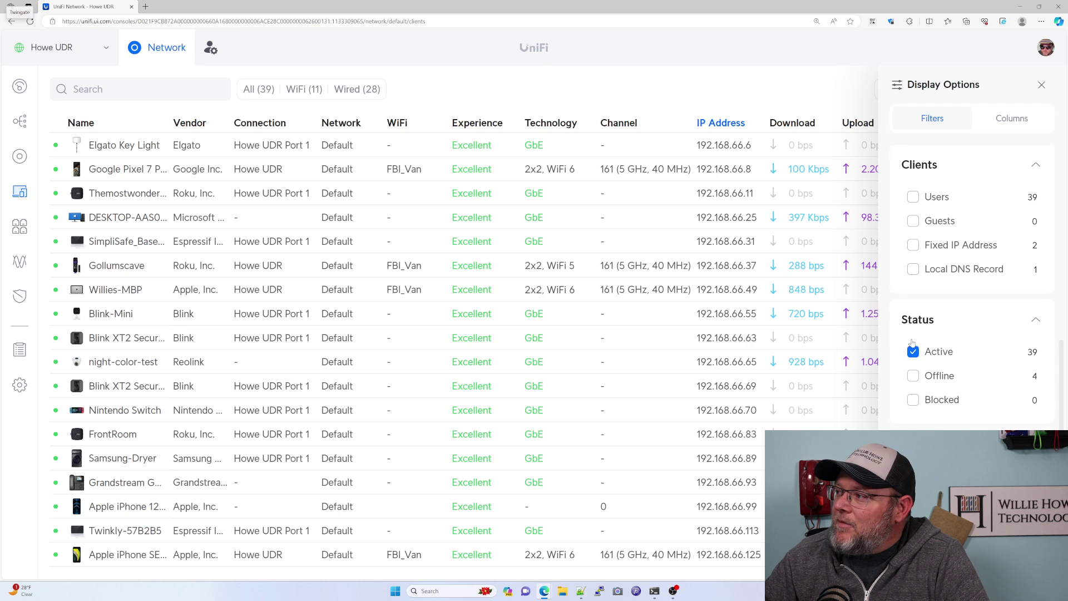
click(913, 244)
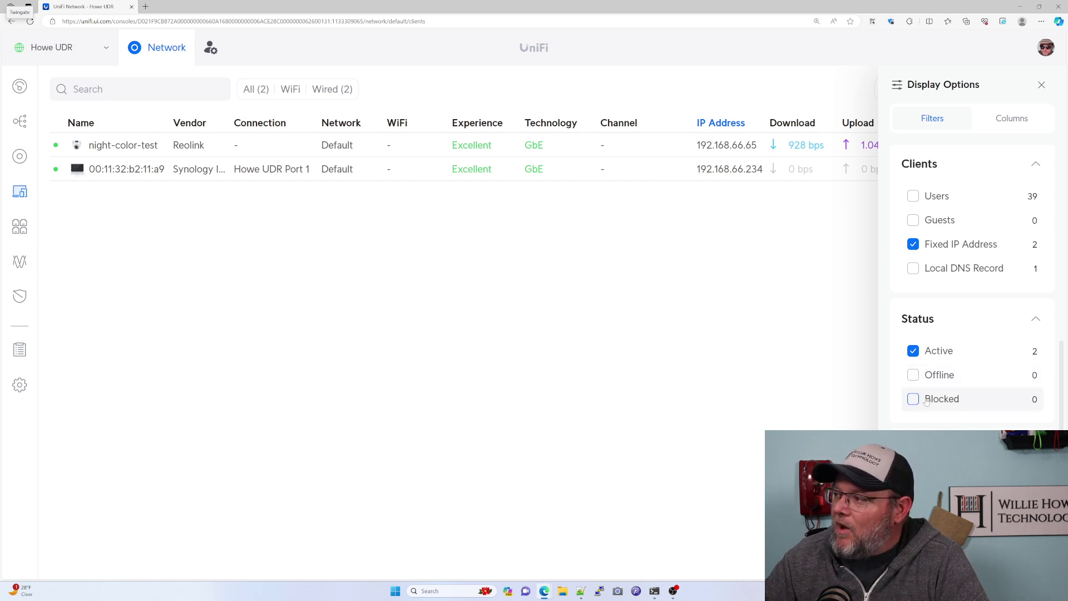
scroll(954, 378, up, 2)
scroll(950, 371, down, 2)
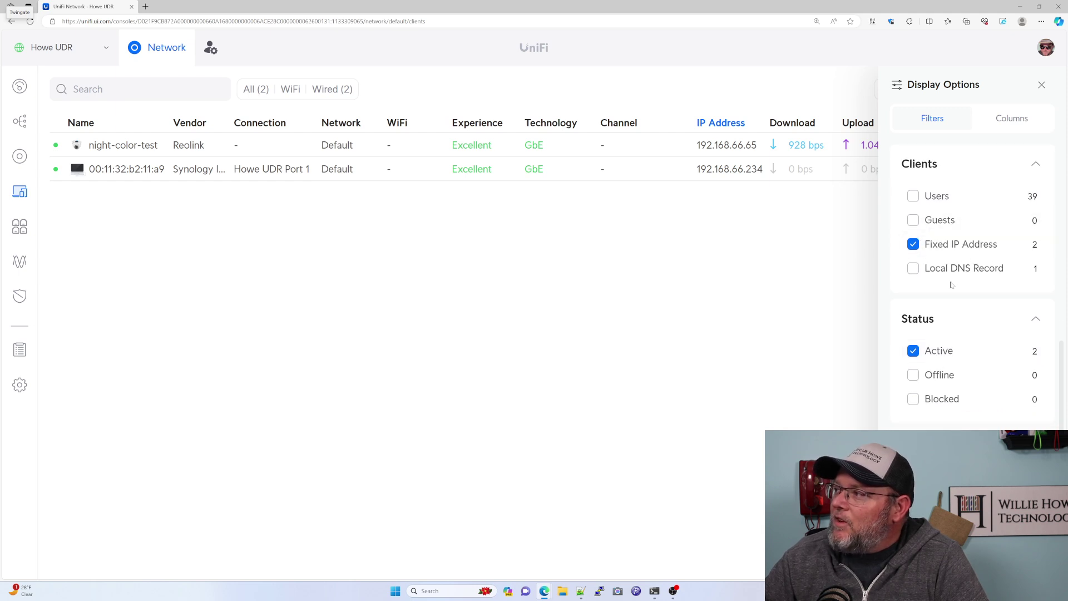
scroll(940, 321, up, 2)
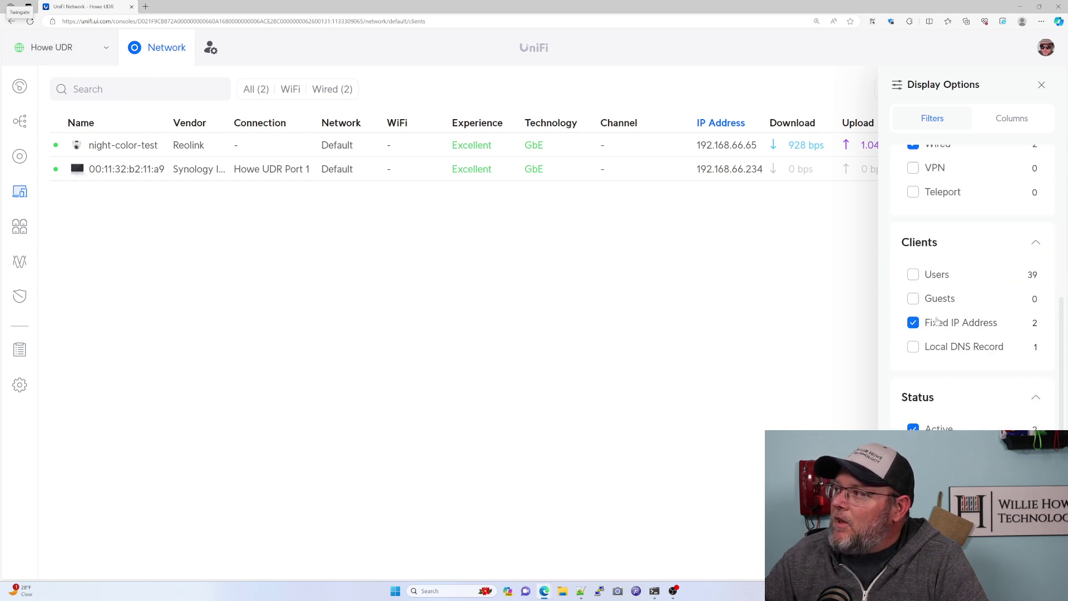
Briefly inspect 00:11:32:b2:11:a9's details, then show night-color-test's overview panel.
click(1041, 87)
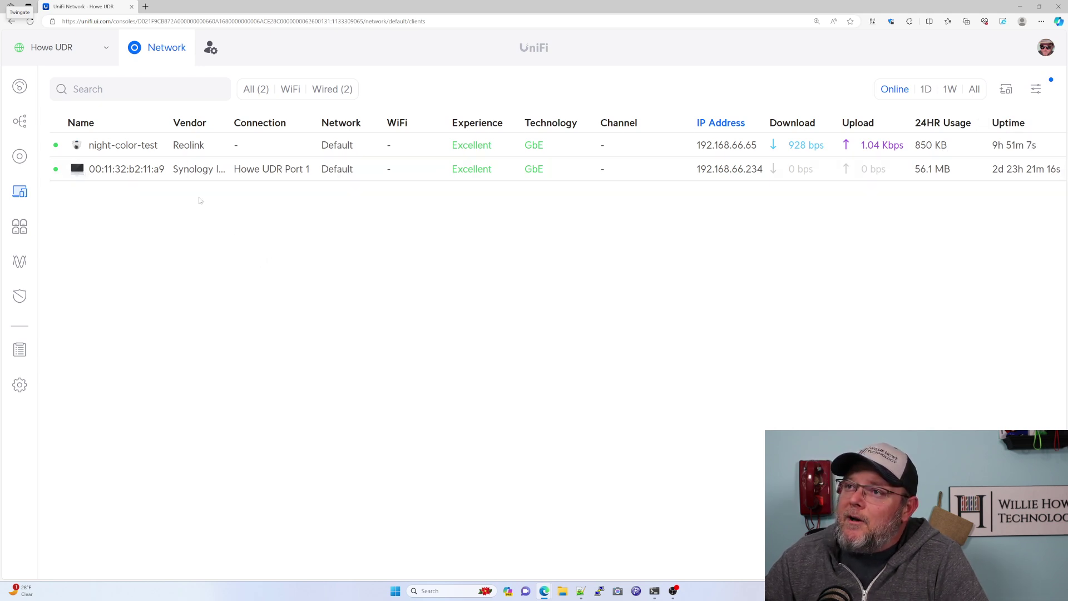
click(181, 174)
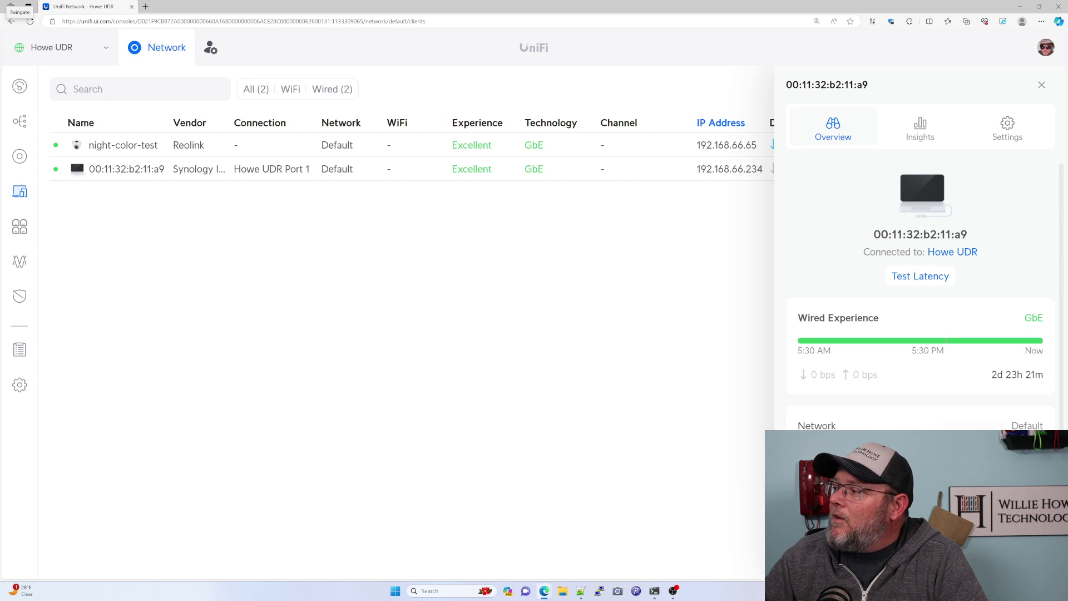
click(1043, 85)
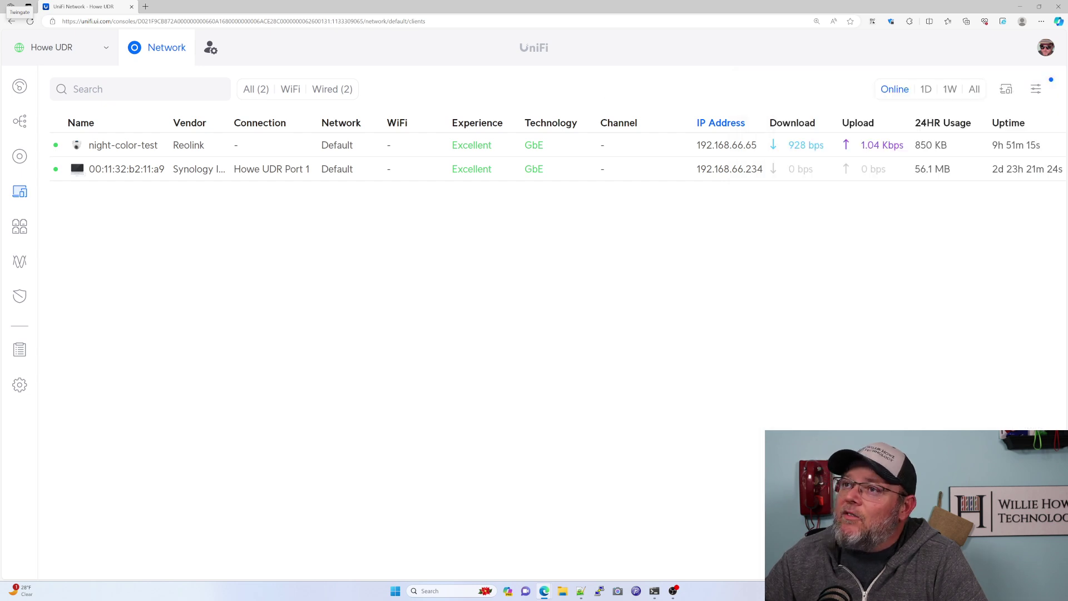
click(876, 145)
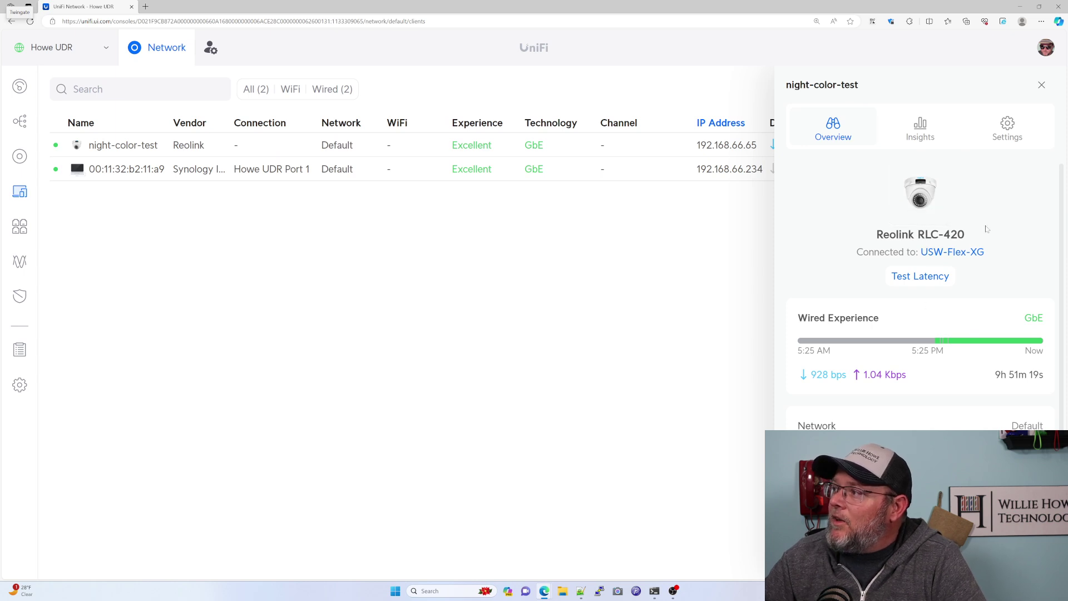
Confirm night-color-test's fixed IP 192.168.66.65 stays enabled in Settings, toggling it off and on.
click(1001, 142)
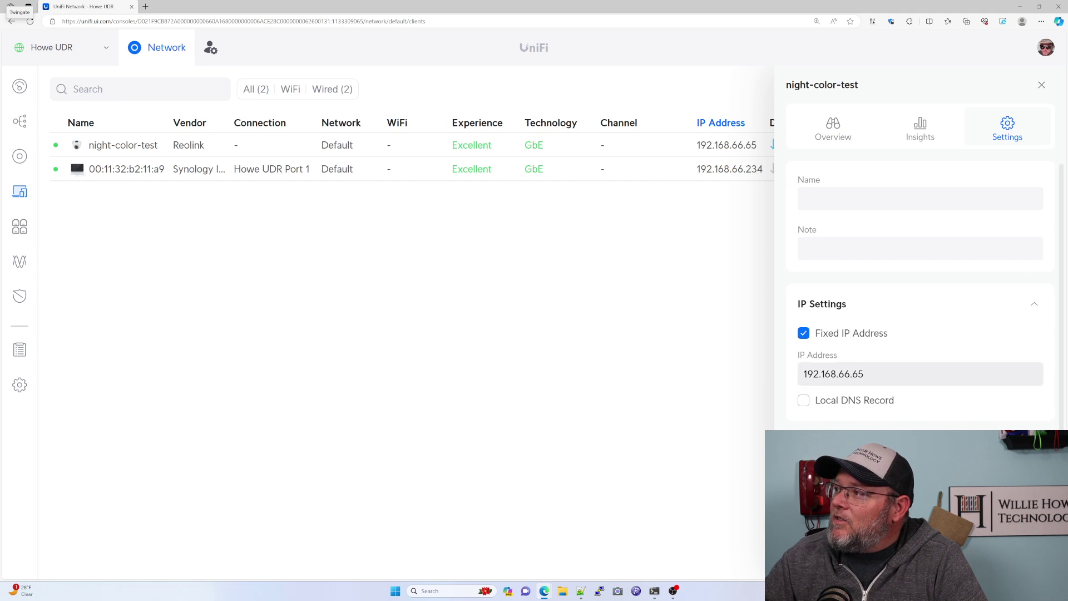
scroll(919, 293, down, 2)
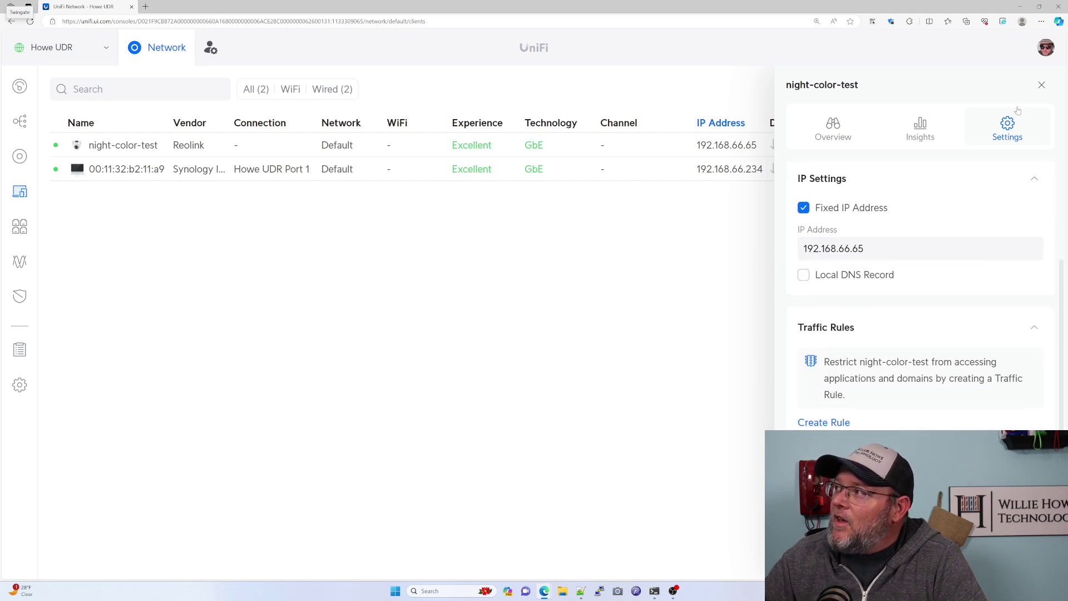
click(1041, 85)
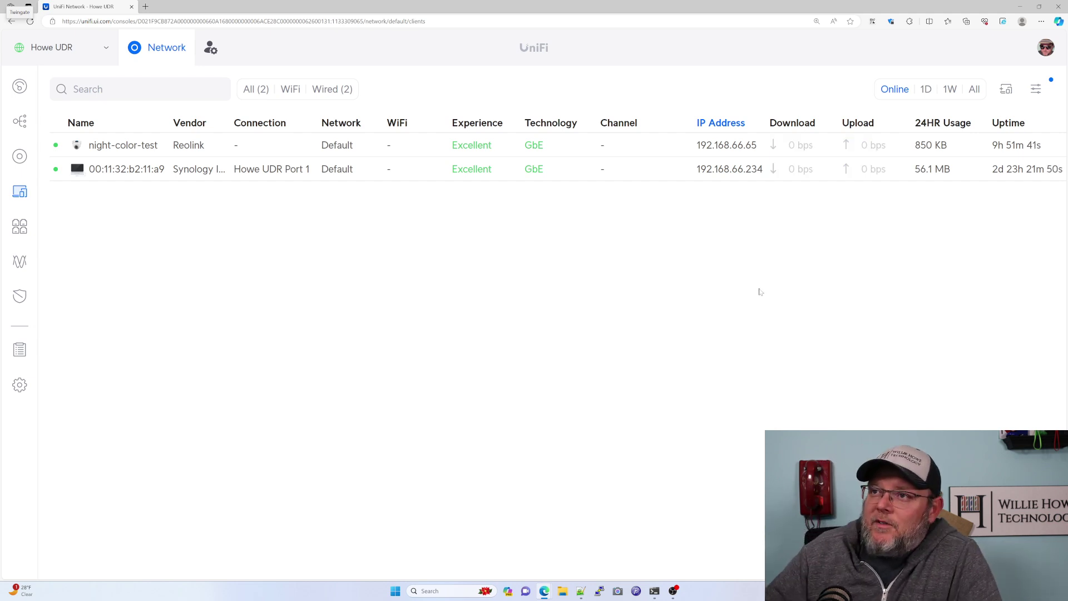
click(131, 142)
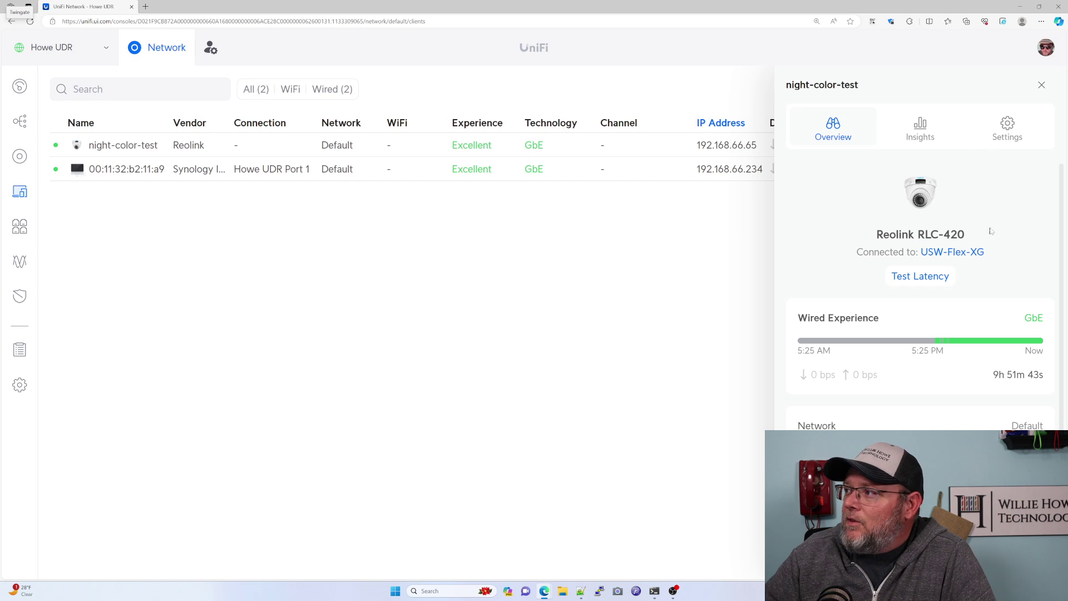
click(1006, 138)
scroll(910, 356, down, 1)
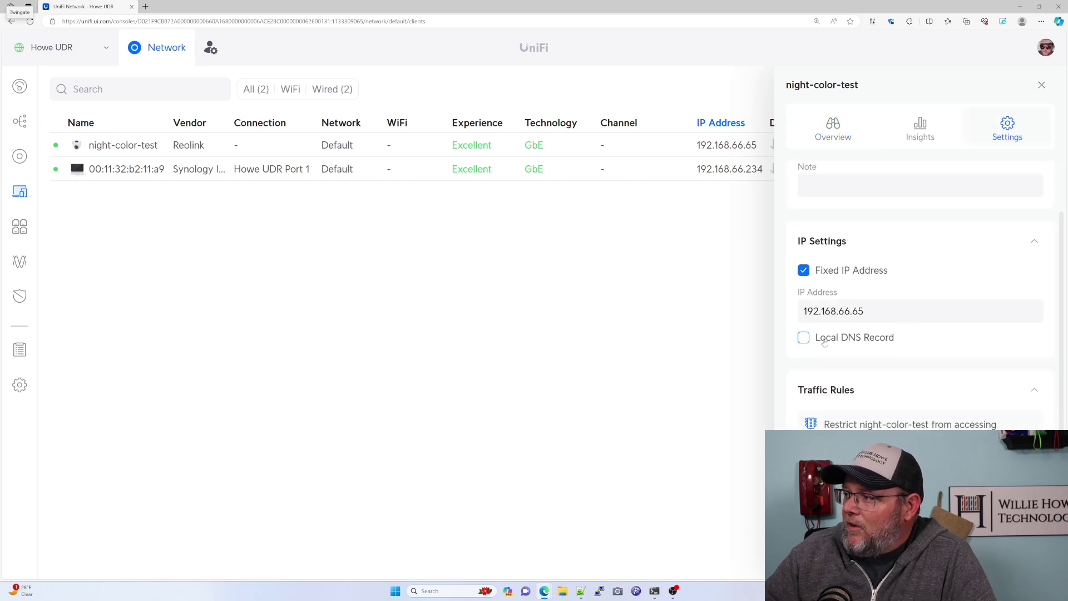
click(804, 272)
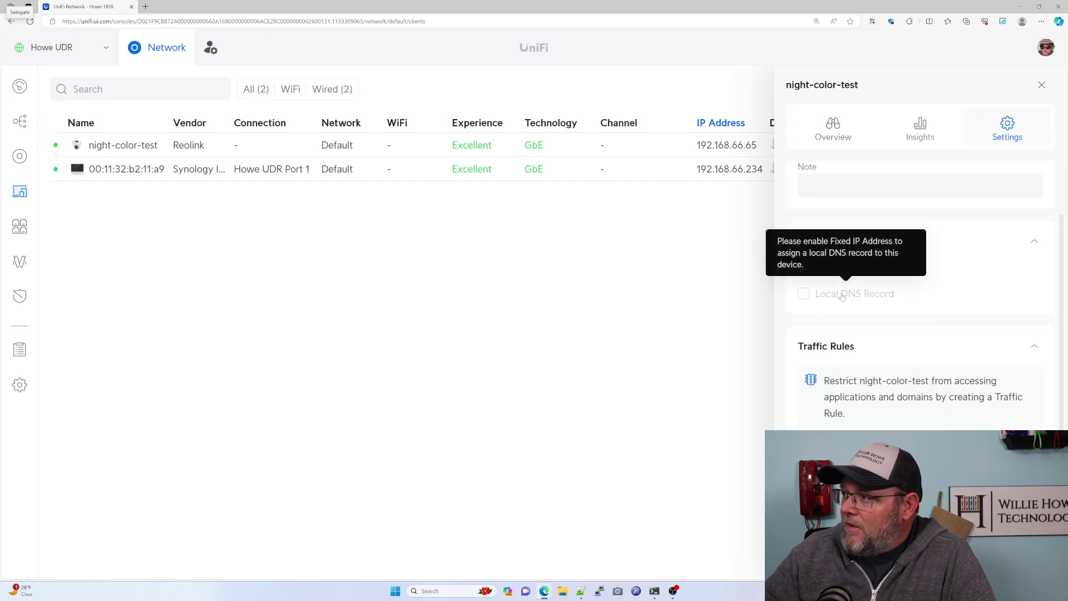
click(803, 271)
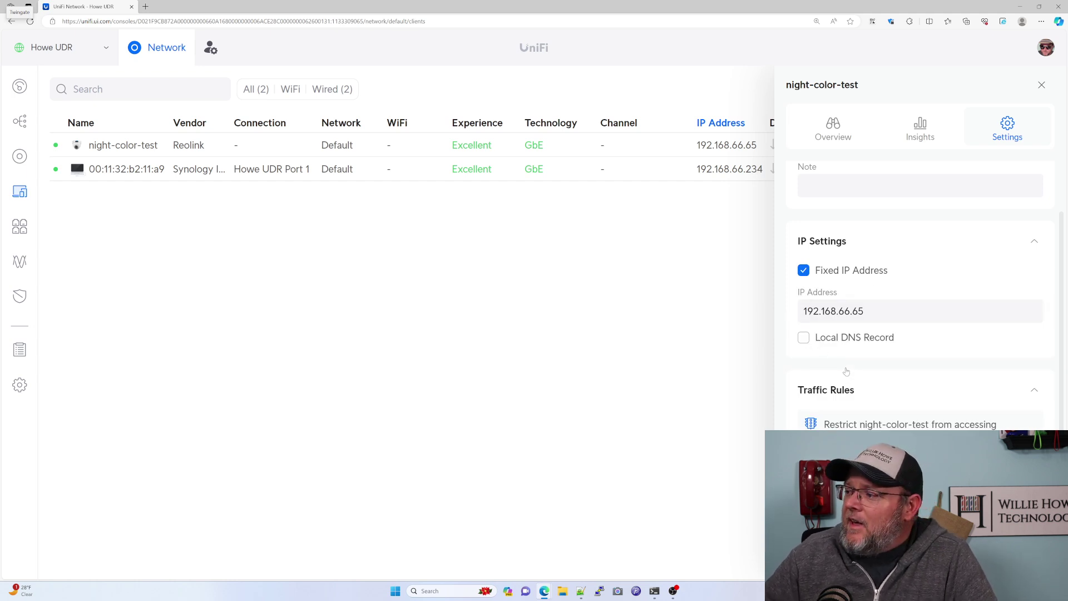
scroll(846, 371, down, 1)
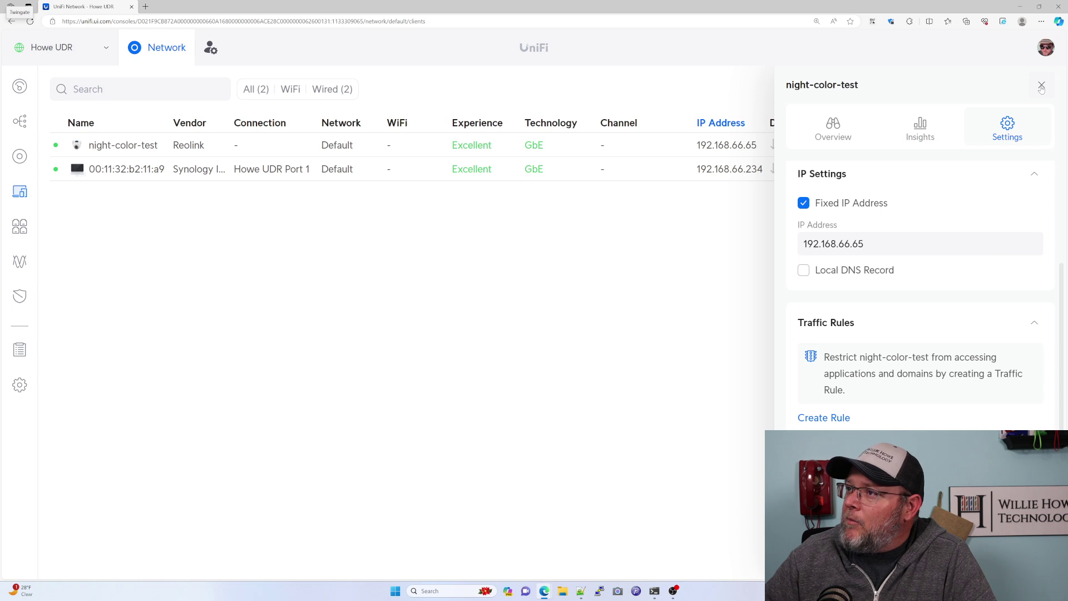
scroll(913, 310, up, 2)
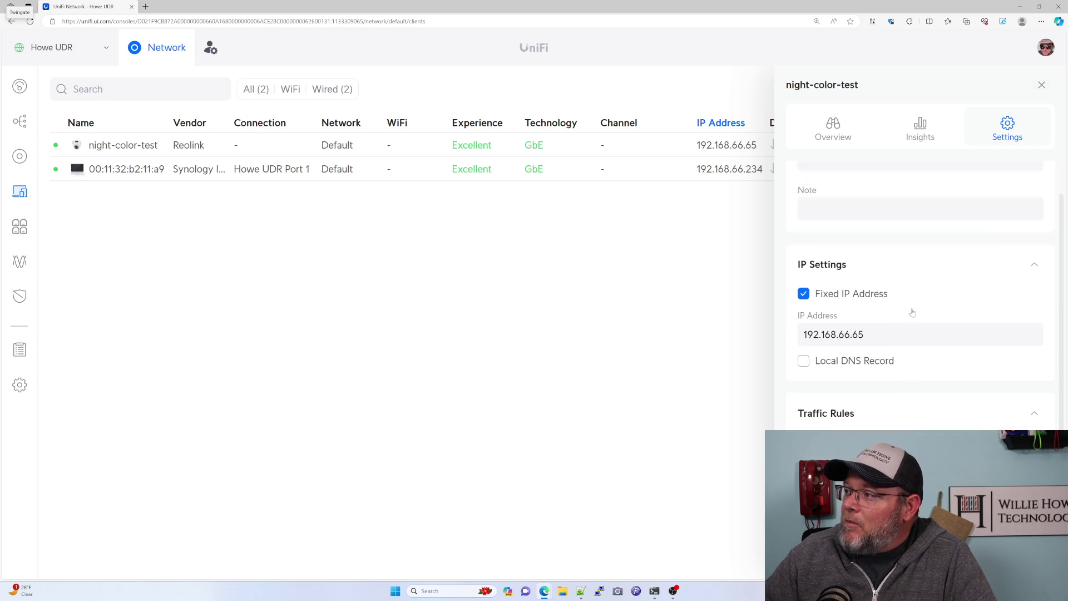
Close night-color-test's details to return to the two fixed-IP clients list.
click(1043, 86)
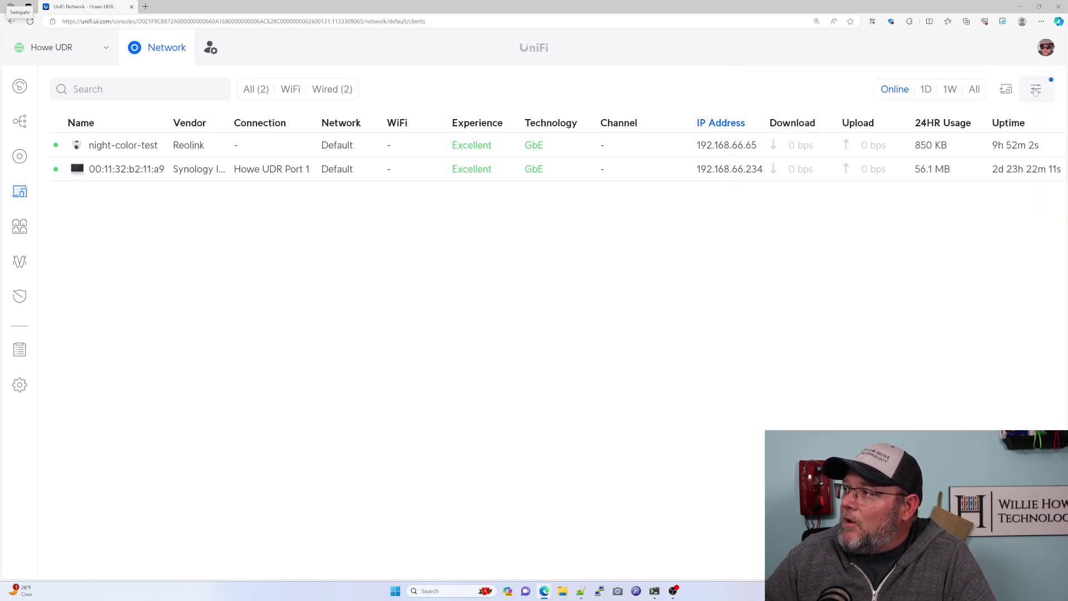